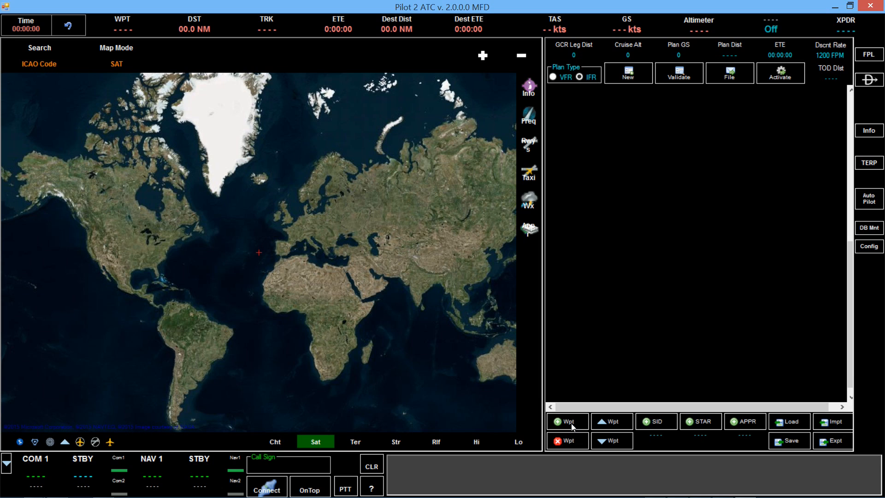
Step: Add KLAX as the departure airport and KSFO as the destination in the flight plan
{"action": "left_click", "coordinate": [568, 421]}
{"action": "left_click", "coordinate": [458, 340]}
{"action": "type", "text": "klax"}
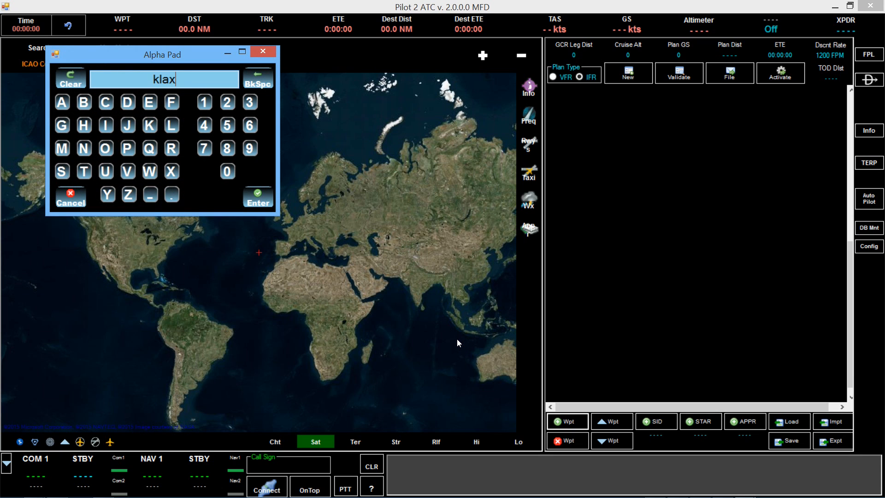
{"action": "key", "text": "Return"}
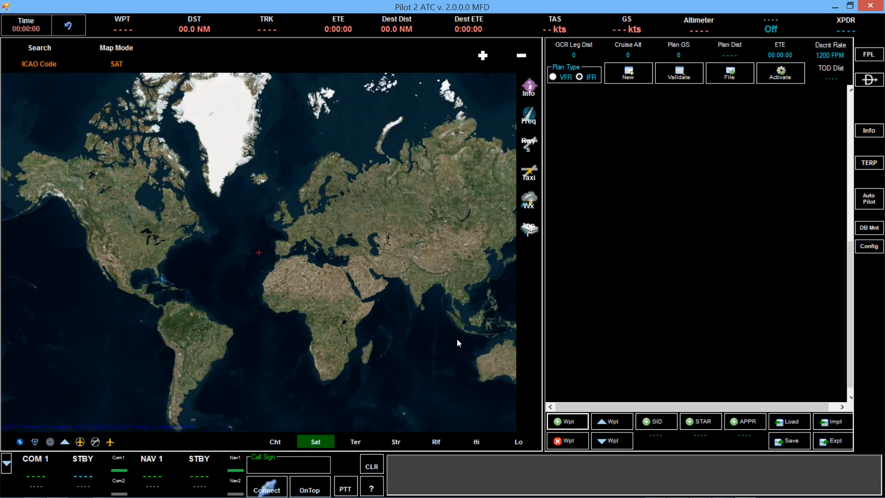
{"action": "left_click", "coordinate": [457, 339]}
{"action": "type", "text": "ksfo"}
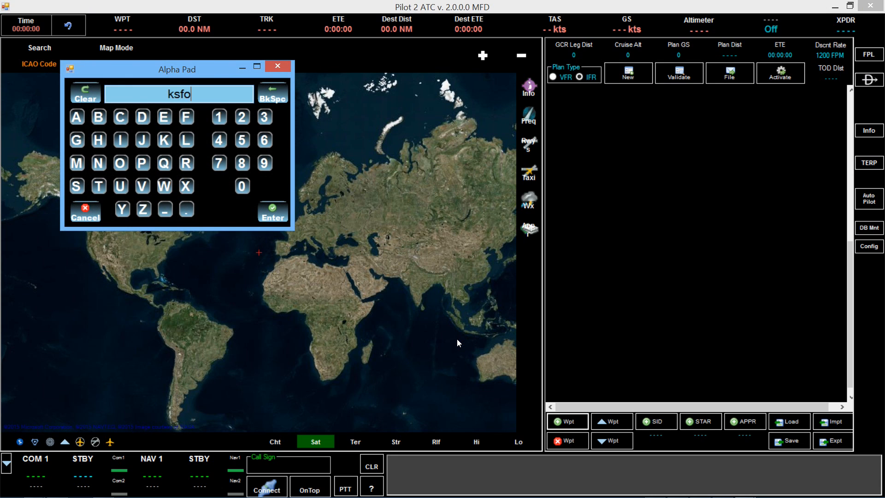
{"action": "key", "text": "Return"}
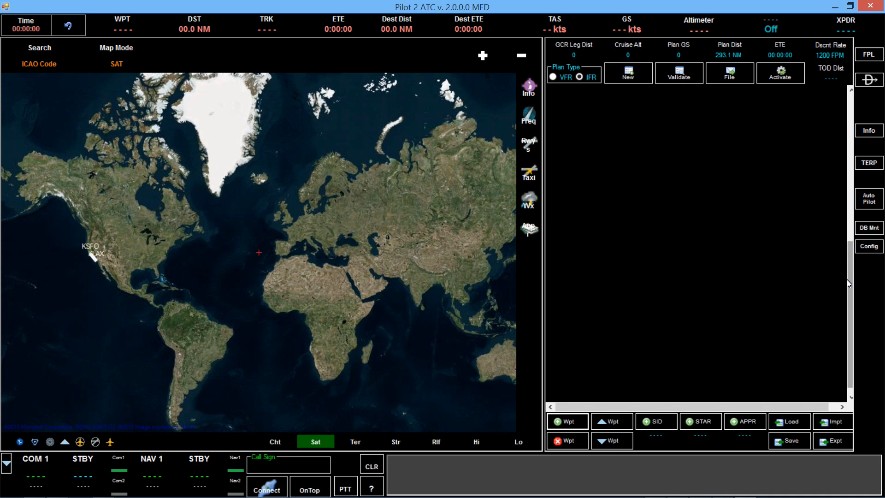
{"action": "left_click_drag", "start_coordinate": [848, 277], "coordinate": [846, 206]}
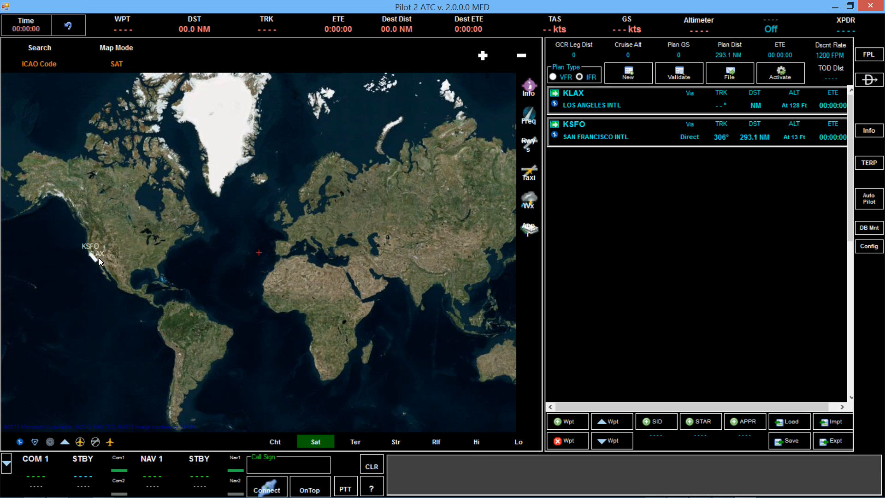
Step: Load the FIXIT2 departure from KLAX for runway RW25R with the RZS enroute transition
{"action": "scroll", "coordinate": [99, 258], "scroll_direction": "up", "scroll_amount": 4}
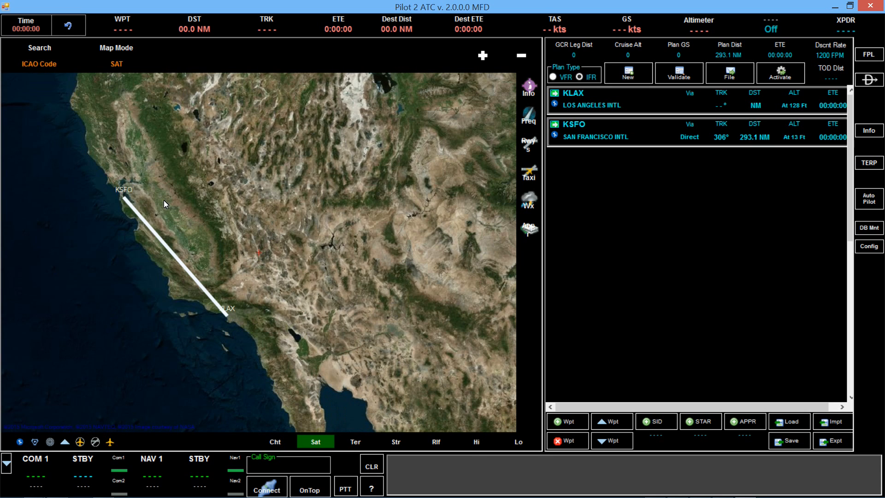
{"action": "scroll", "coordinate": [147, 244], "scroll_direction": "up", "scroll_amount": 1}
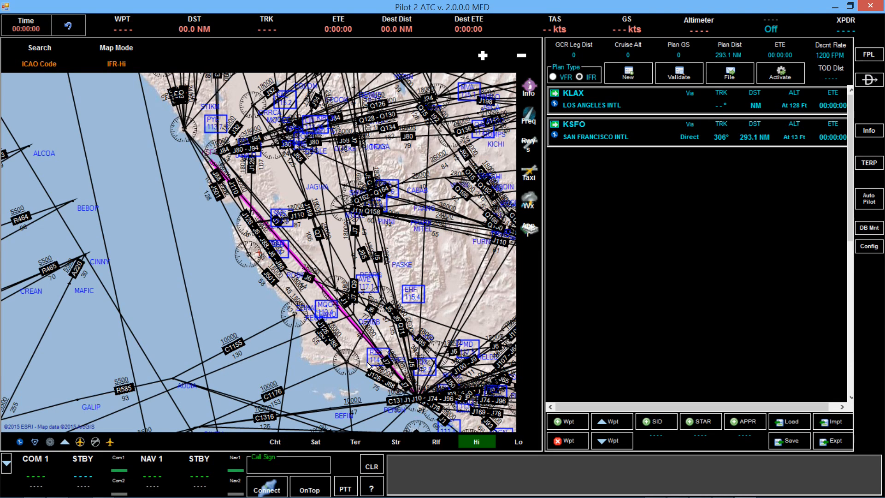
{"action": "scroll", "coordinate": [364, 361], "scroll_direction": "up", "scroll_amount": 4}
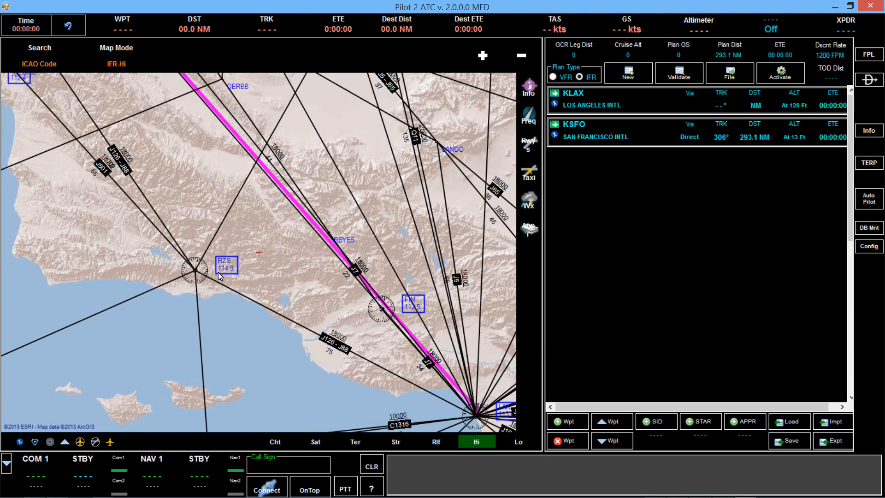
{"action": "scroll", "coordinate": [222, 300], "scroll_direction": "down", "scroll_amount": 2}
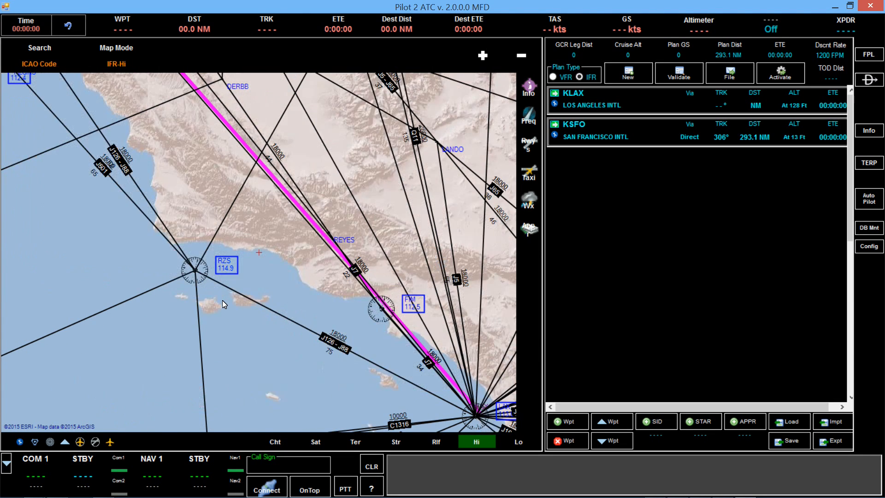
{"action": "left_click", "coordinate": [663, 426]}
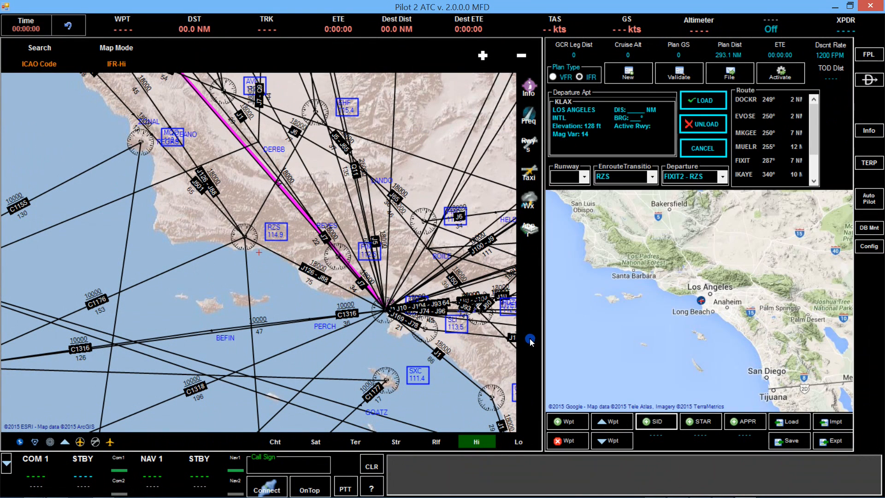
{"action": "left_click", "coordinate": [584, 178]}
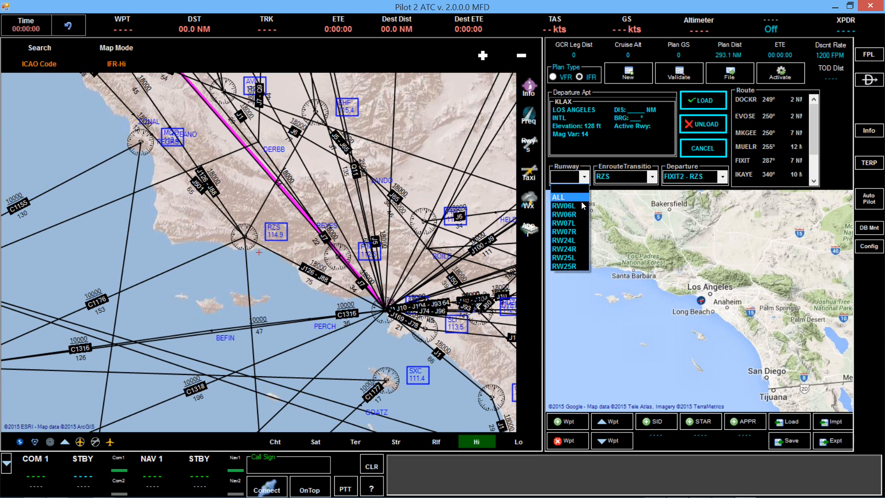
{"action": "left_click", "coordinate": [575, 266]}
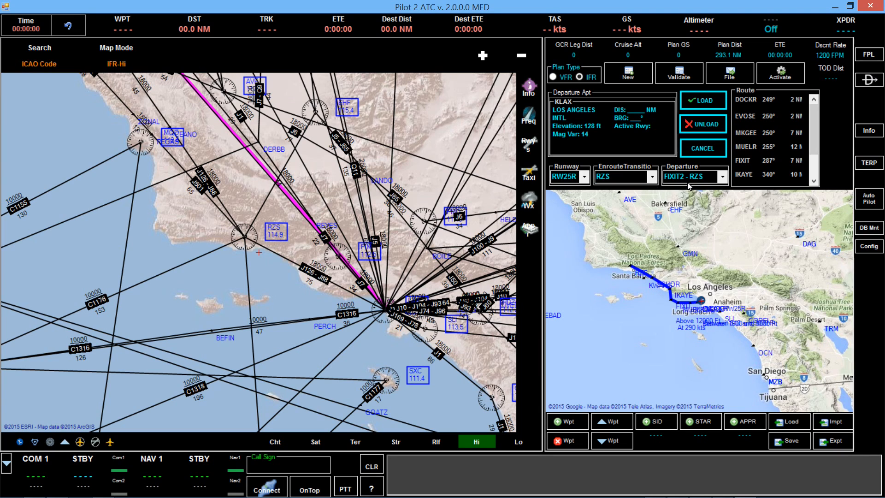
{"action": "left_click", "coordinate": [703, 102]}
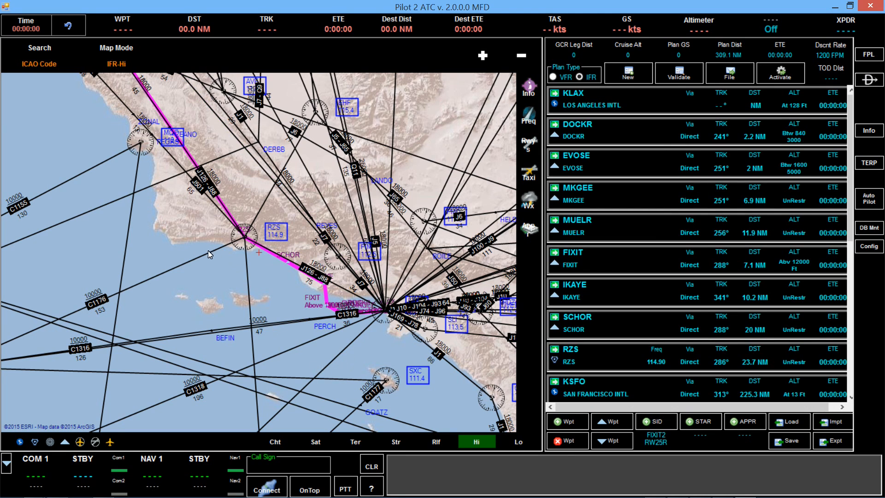
Step: Load airway J501 from waypoint RZS to BSR
{"action": "left_click_drag", "start_coordinate": [156, 227], "coordinate": [339, 363]}
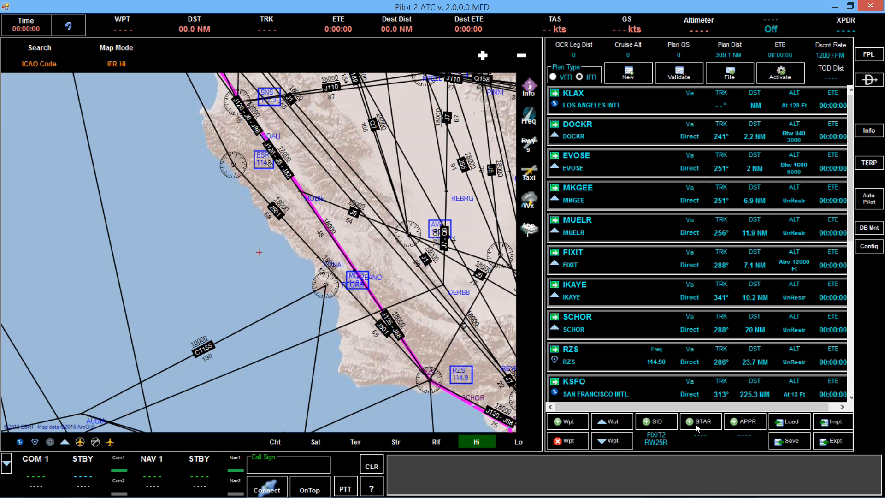
{"action": "left_click", "coordinate": [556, 364]}
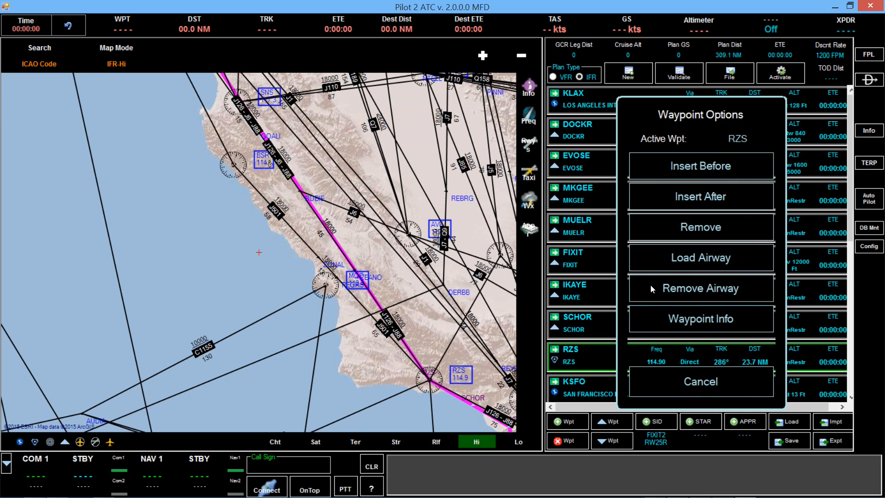
{"action": "left_click", "coordinate": [686, 261]}
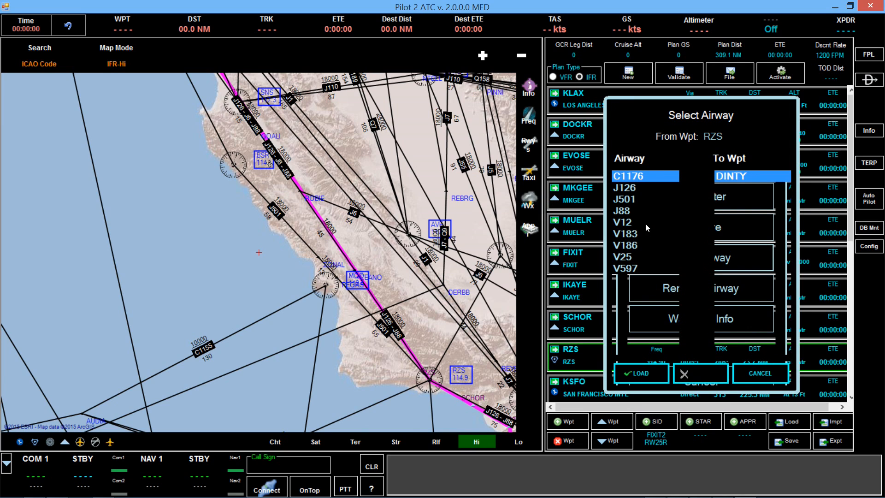
{"action": "left_click", "coordinate": [629, 203]}
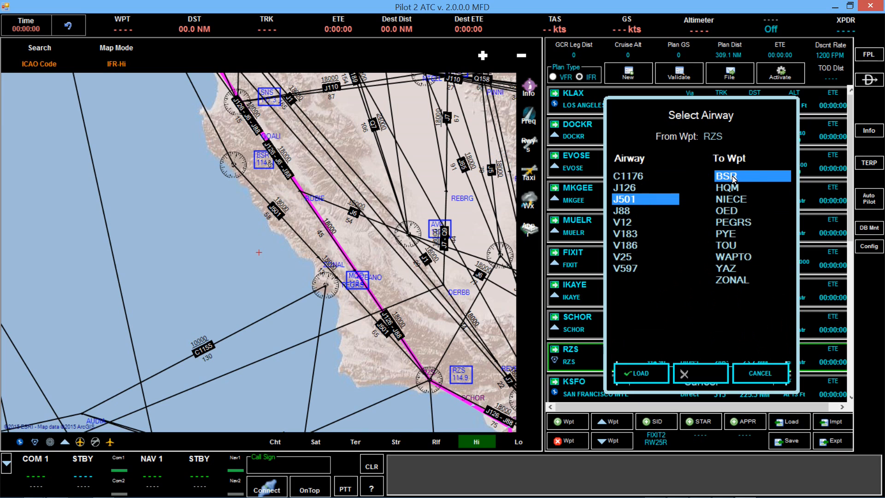
{"action": "left_click", "coordinate": [650, 372]}
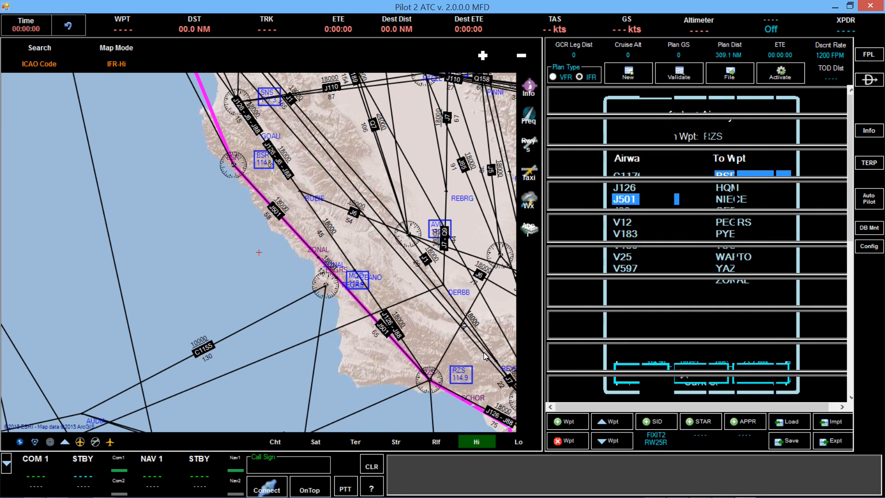
Step: Load the BSR2 - RW28L arrival into KSFO for runway RW28L with the BSR transition
{"action": "left_click_drag", "start_coordinate": [184, 203], "coordinate": [266, 344]}
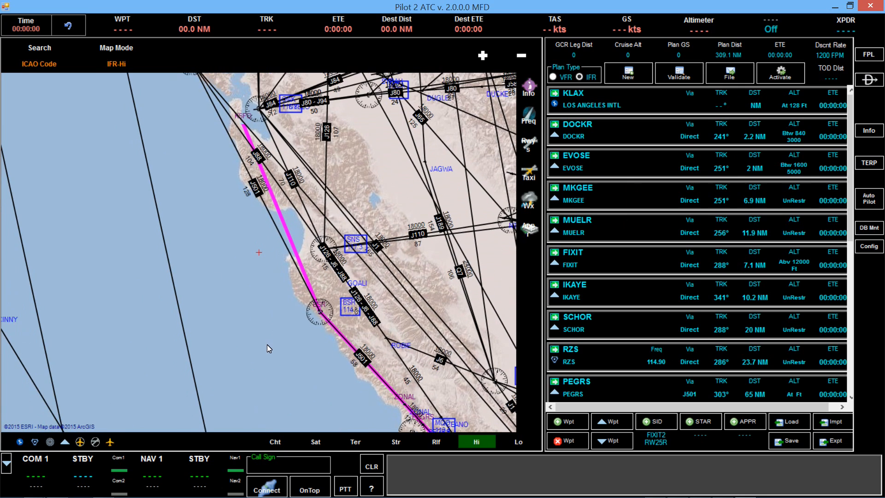
{"action": "left_click", "coordinate": [701, 422]}
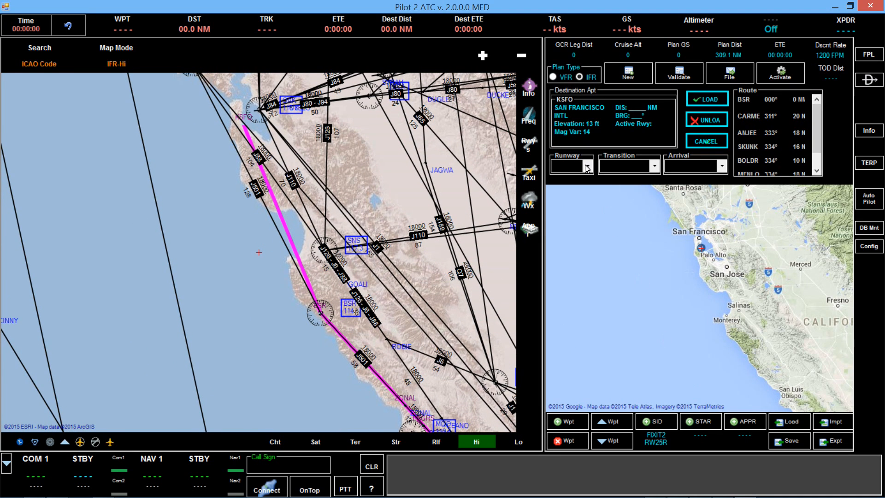
{"action": "left_click", "coordinate": [587, 166]}
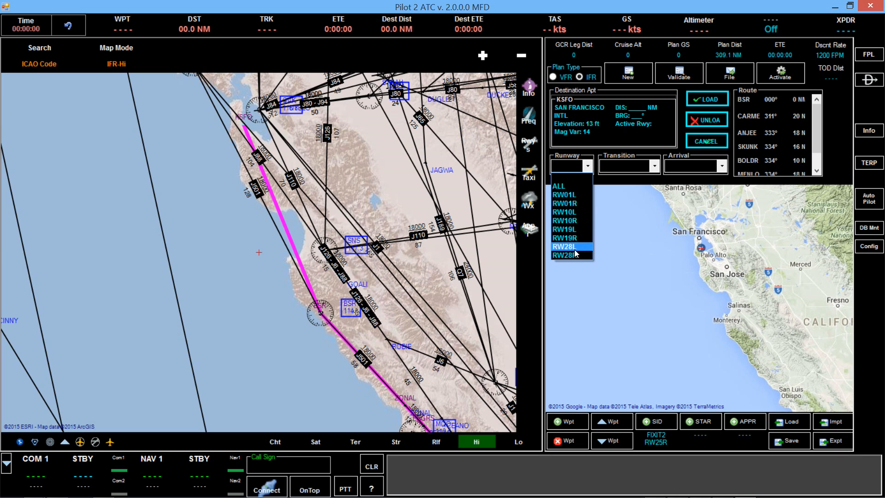
{"action": "left_click", "coordinate": [574, 249]}
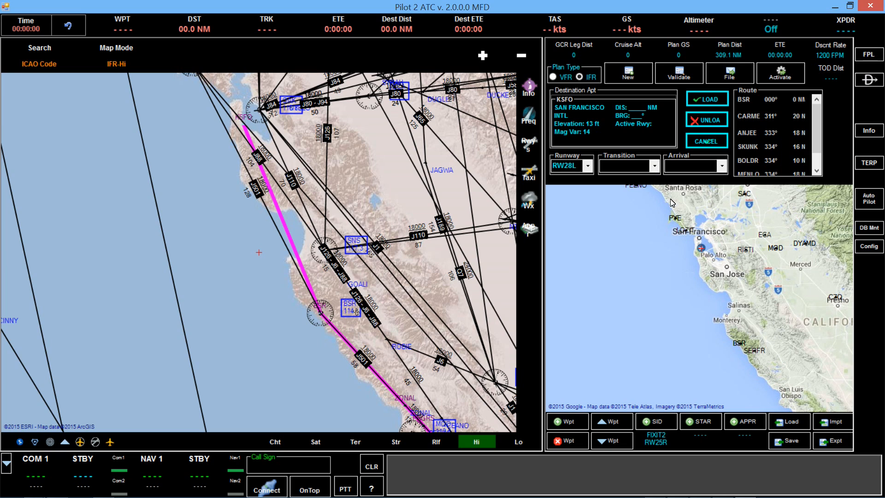
{"action": "left_click", "coordinate": [654, 166]}
{"action": "left_click", "coordinate": [654, 166]}
{"action": "left_click", "coordinate": [592, 275]}
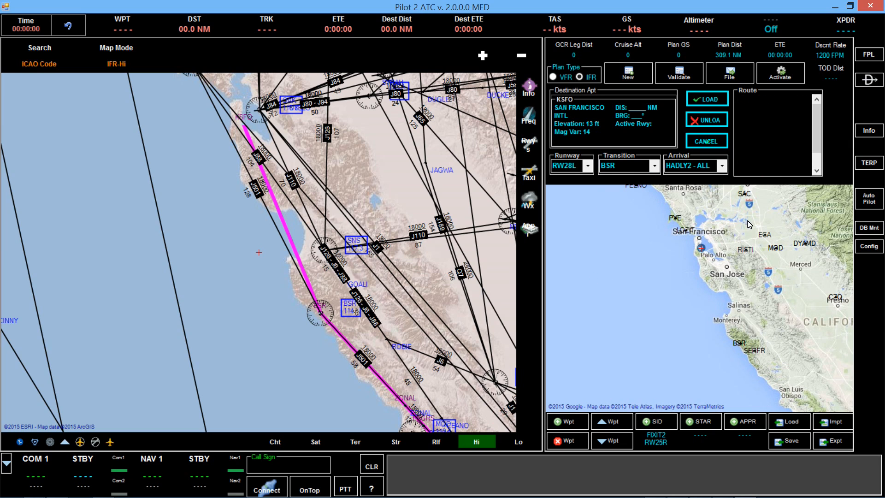
{"action": "left_click", "coordinate": [722, 166]}
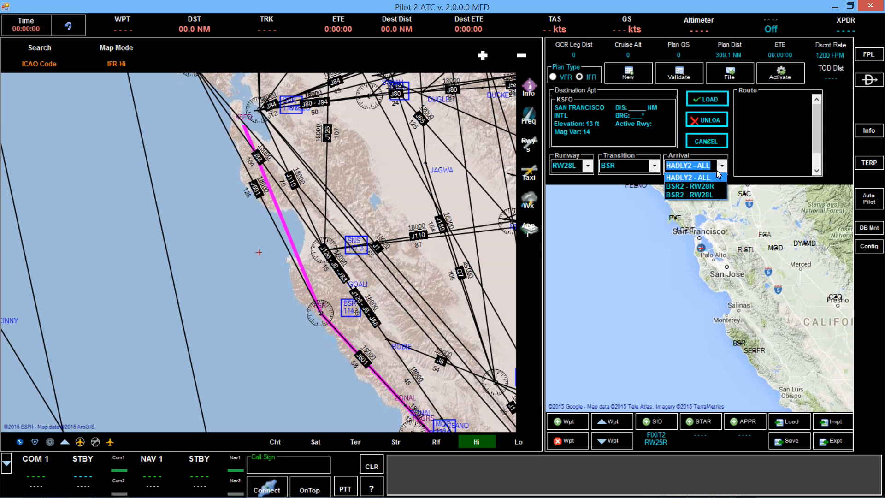
{"action": "left_click", "coordinate": [710, 196]}
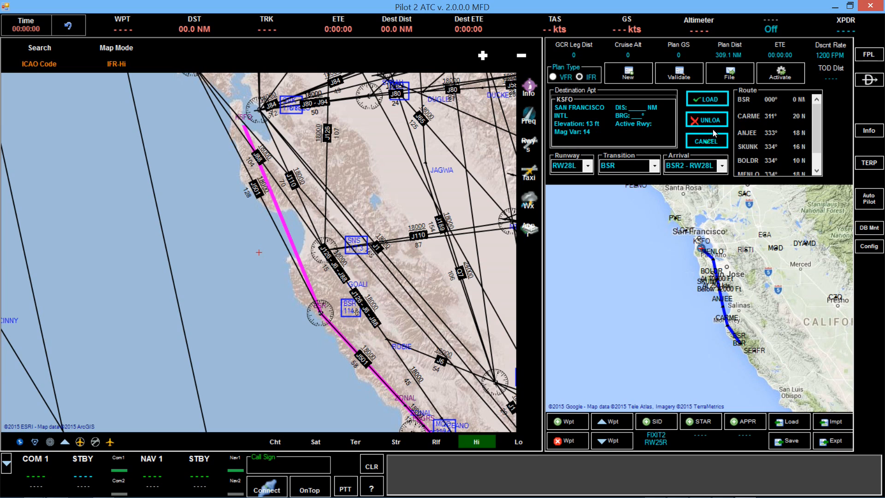
{"action": "left_click", "coordinate": [705, 102]}
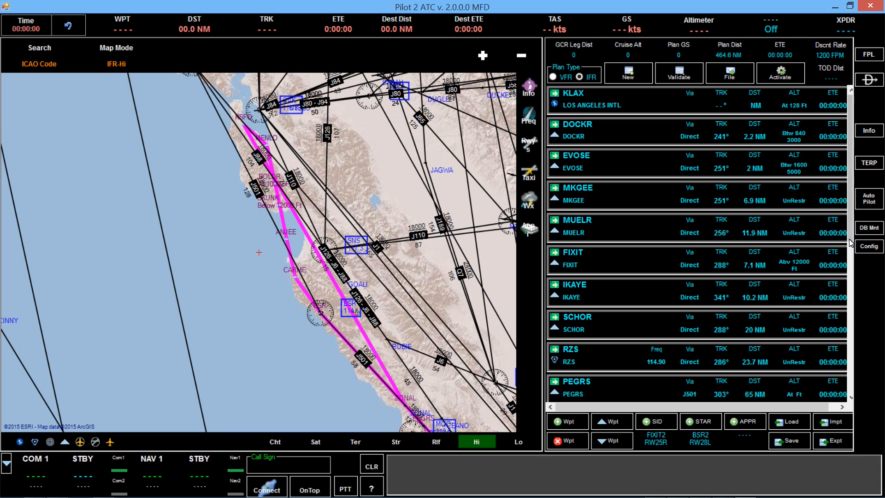
Step: Remove the stray ZONAL waypoint listed after KSFO at the end of the flight plan
{"action": "left_click_drag", "start_coordinate": [851, 238], "coordinate": [850, 372]}
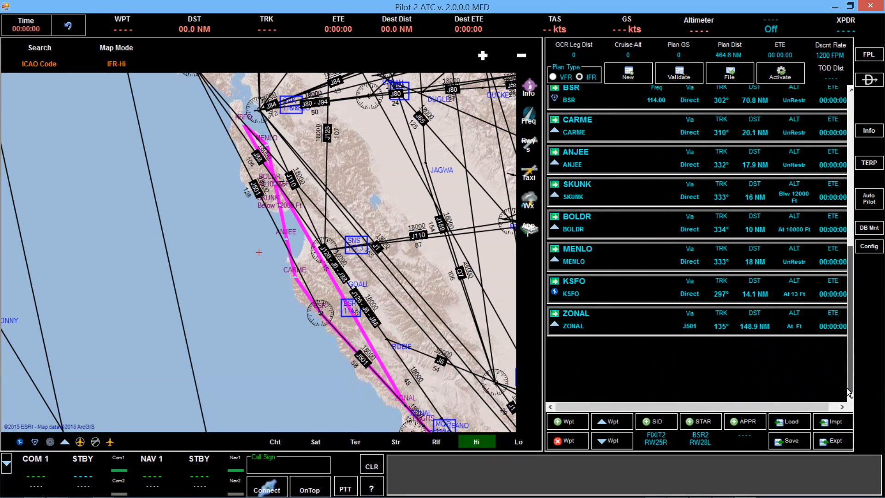
{"action": "left_click", "coordinate": [588, 330]}
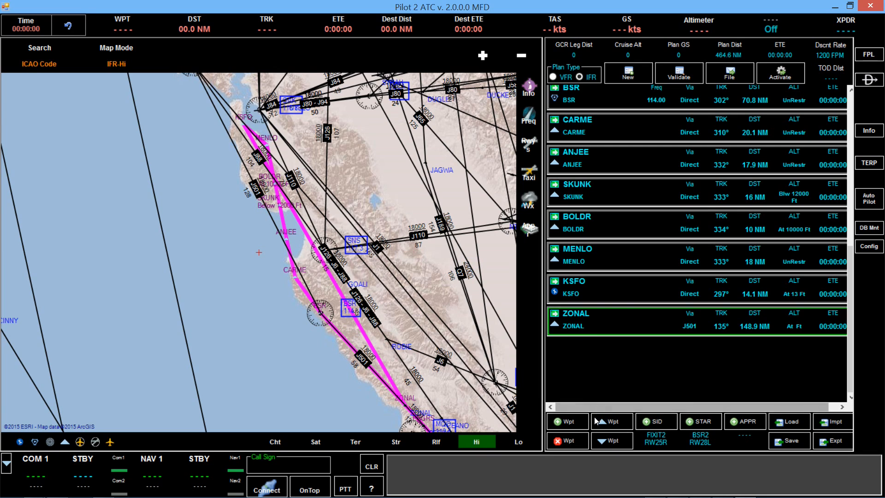
{"action": "left_click", "coordinate": [573, 442]}
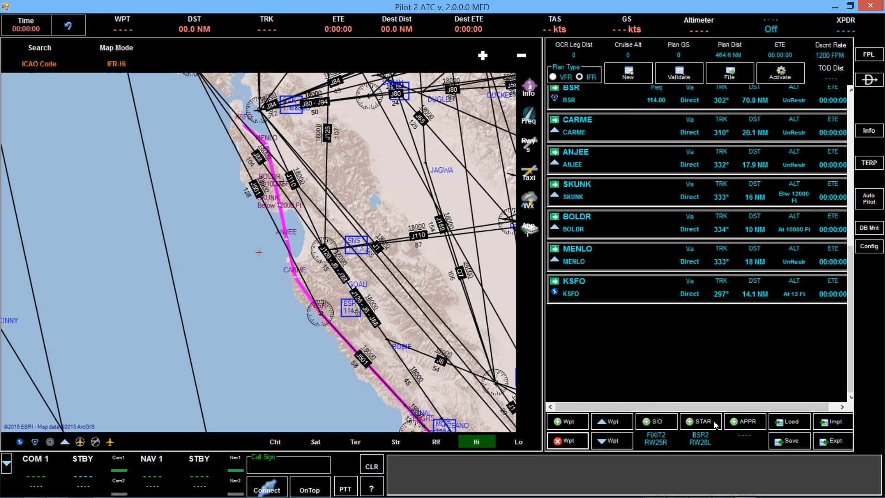
Step: Load the ILS-RW28L approach at KSFO for runway RW28L with the MENLO transition
{"action": "left_click", "coordinate": [748, 422]}
{"action": "left_click", "coordinate": [580, 199]}
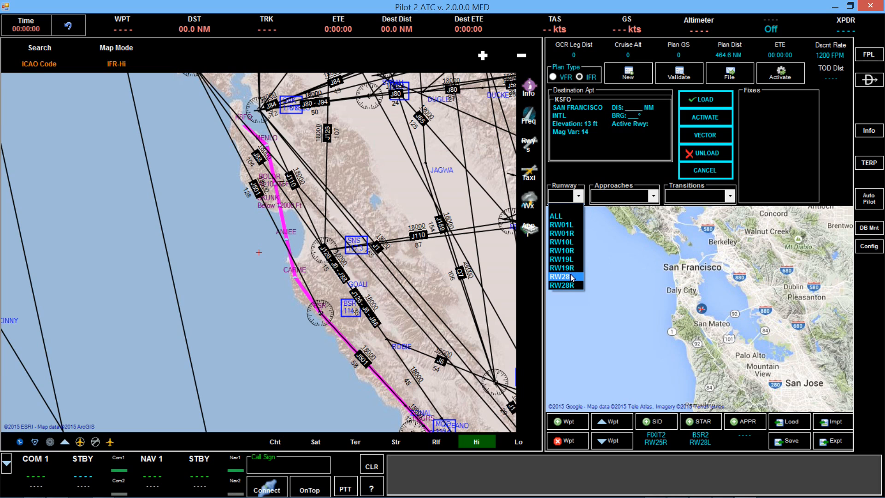
{"action": "left_click", "coordinate": [572, 277]}
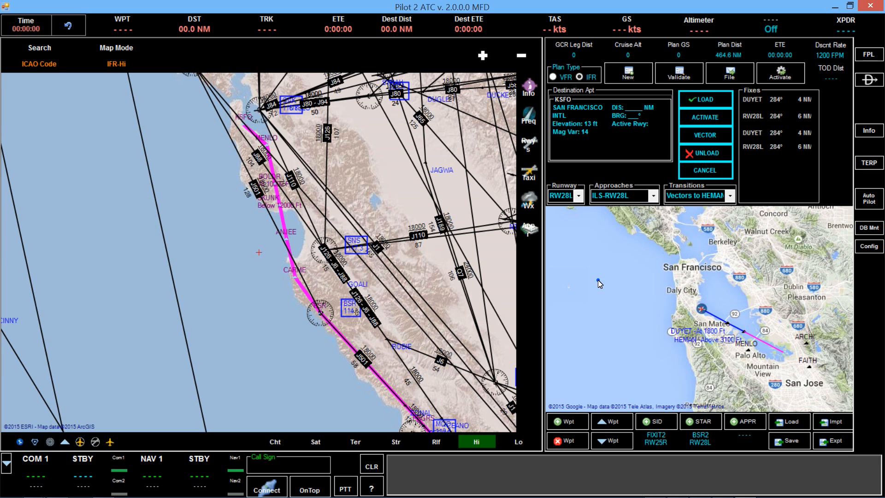
{"action": "left_click", "coordinate": [749, 353]}
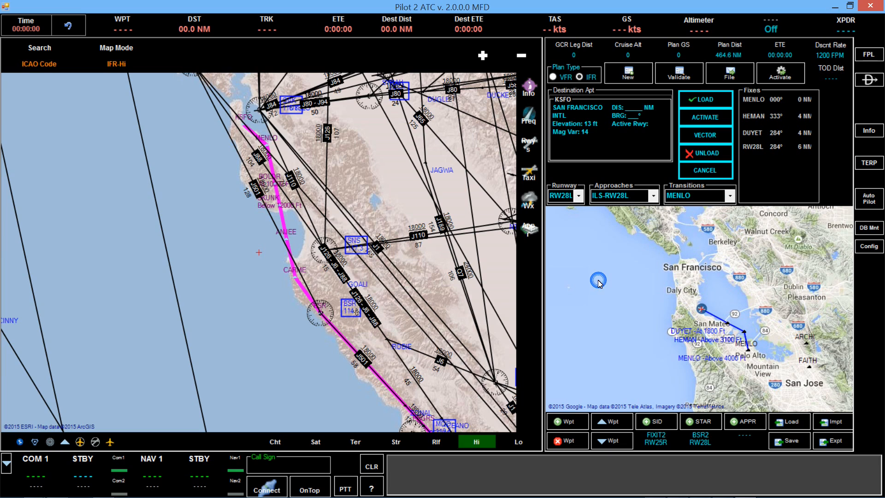
{"action": "left_click", "coordinate": [701, 101]}
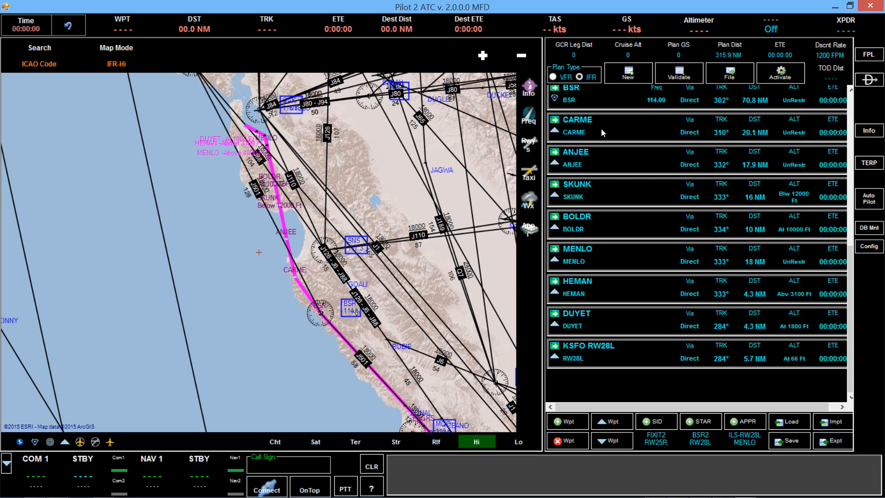
Step: Set the flight plan's cruise altitude to 240
{"action": "left_click", "coordinate": [627, 55]}
{"action": "type", "text": "240"}
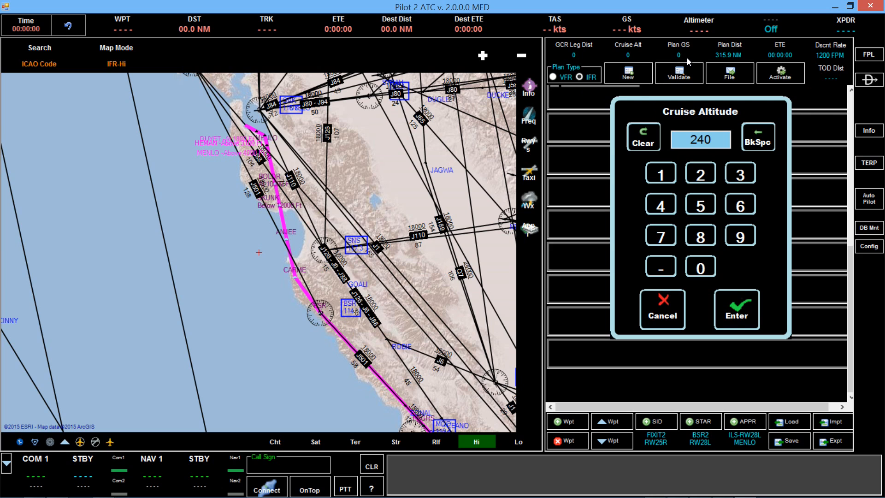
{"action": "key", "text": "Return"}
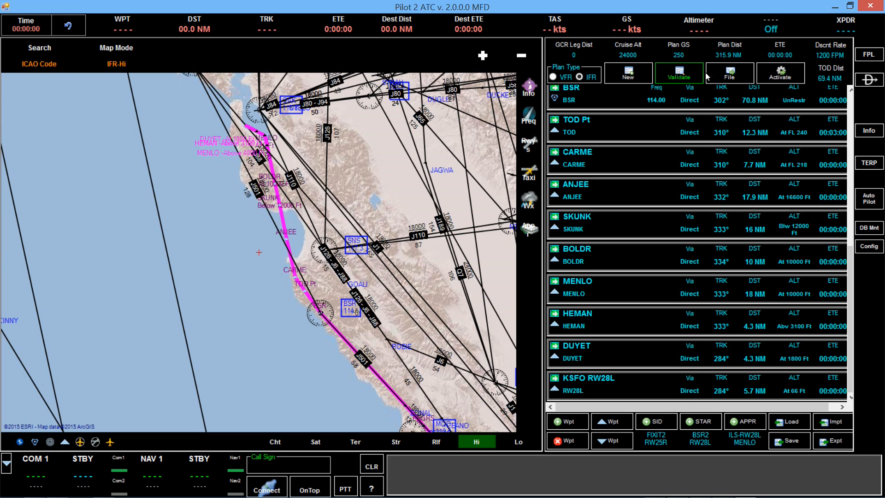
Step: Set the planned groundspeed to 400
{"action": "left_click", "coordinate": [682, 56]}
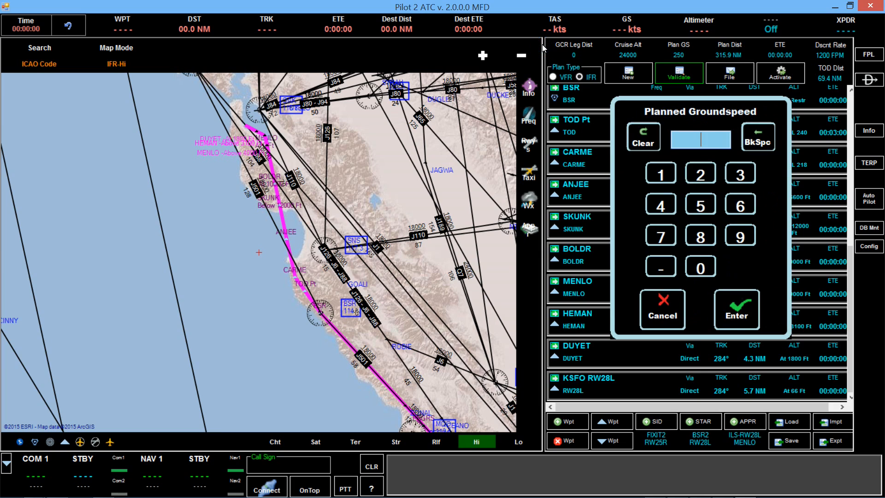
{"action": "type", "text": "400"}
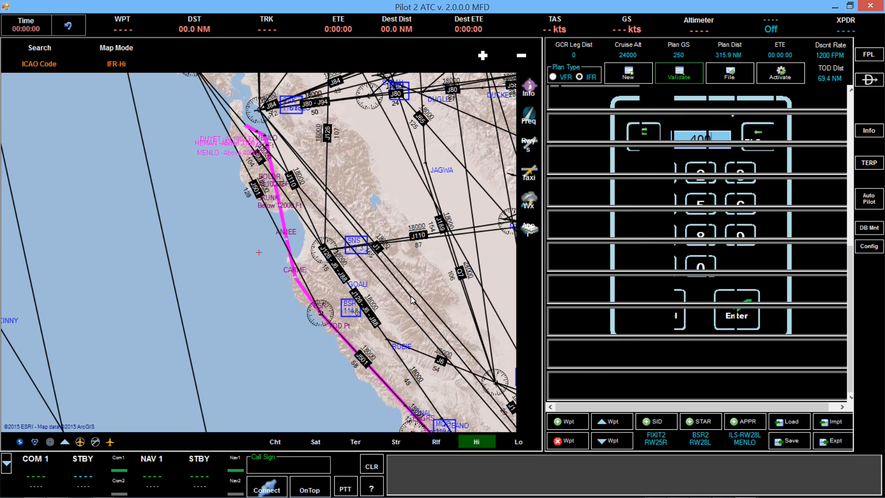
{"action": "key", "text": "Return"}
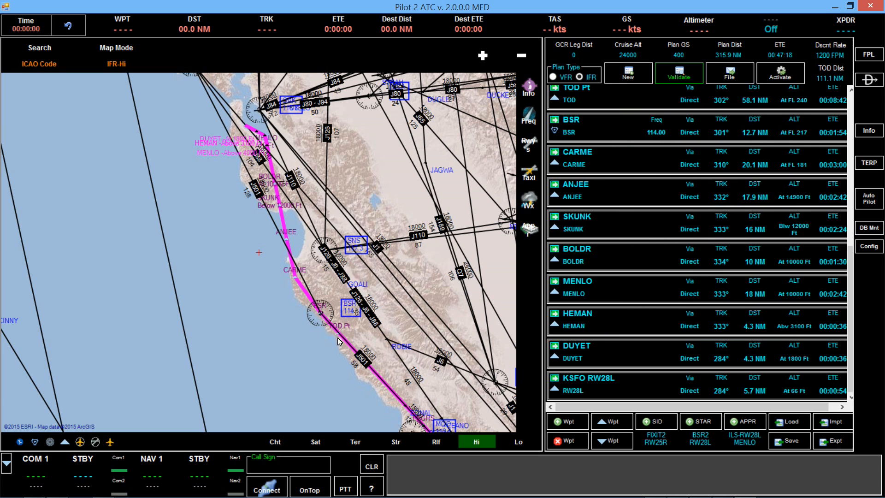